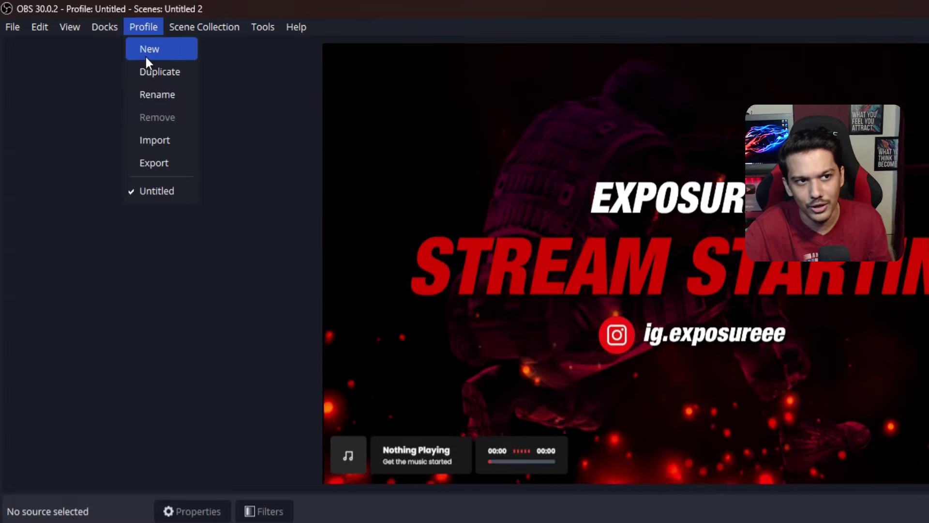
Step: Create a new profile named Vertical Stream without the auto-configuration wizard
{"action": "left_click", "coordinate": [149, 54]}
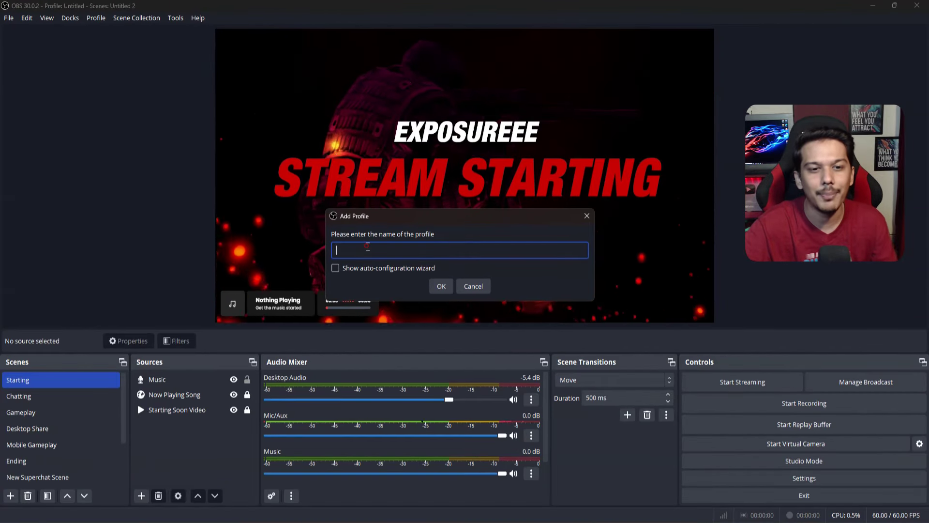
{"action": "type", "text": "Vertic"}
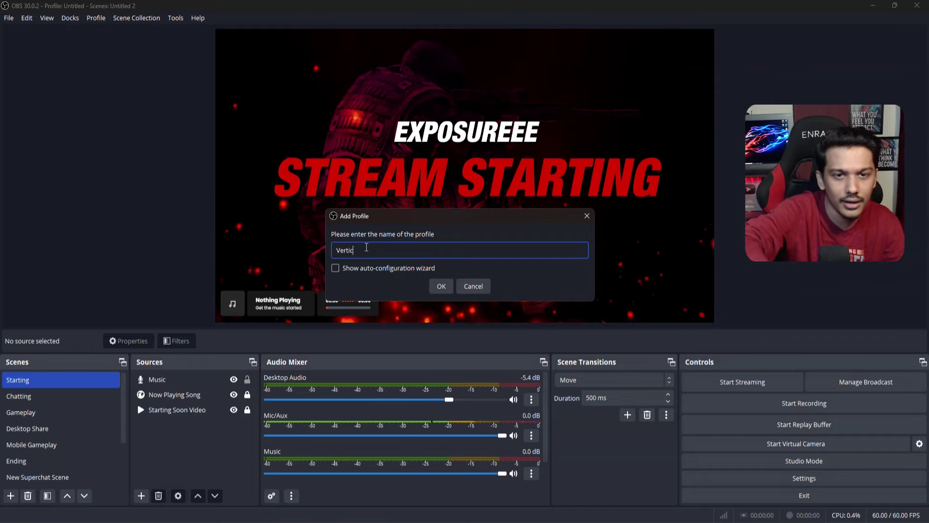
{"action": "type", "text": "al "}
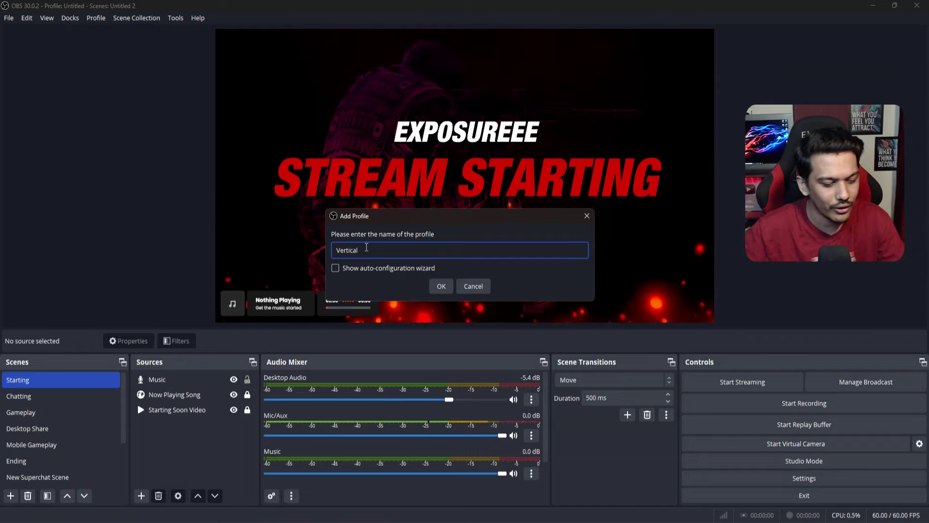
{"action": "type", "text": "Stream"}
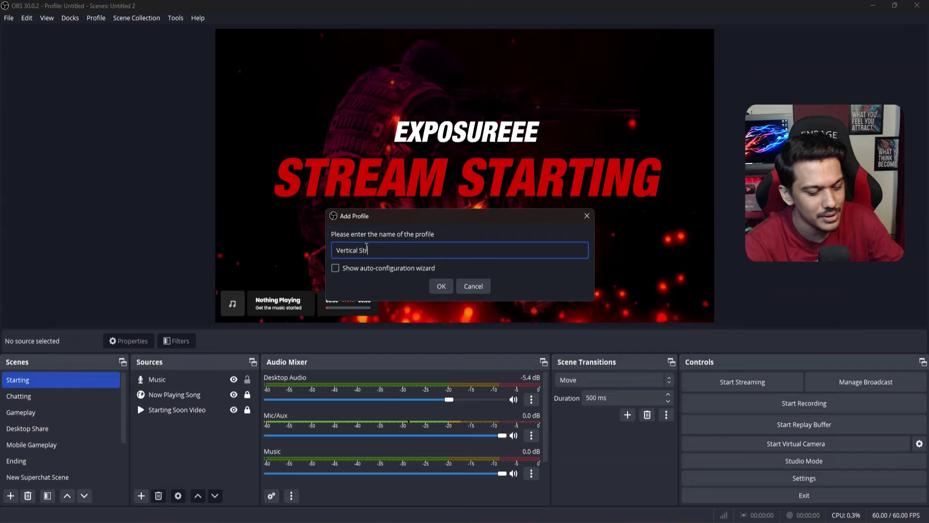
{"action": "left_click", "coordinate": [441, 286]}
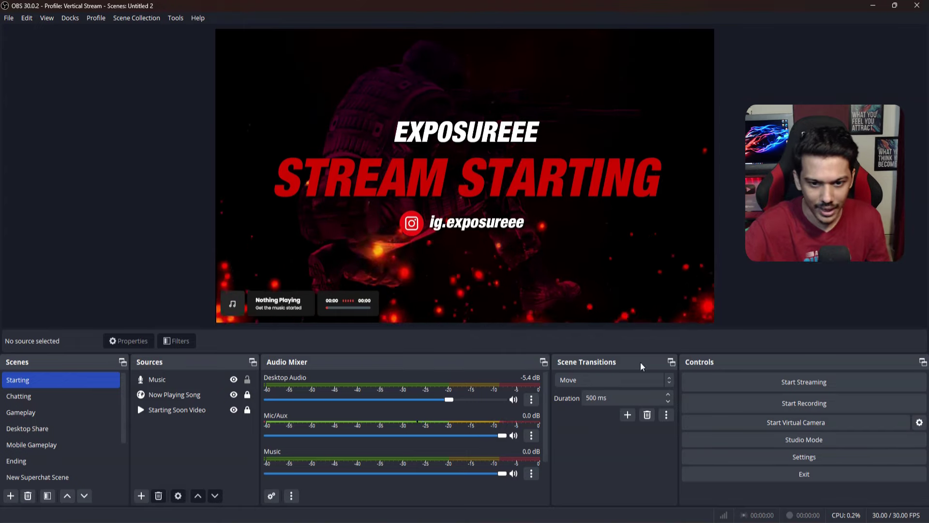
{"action": "left_click", "coordinate": [86, 21]}
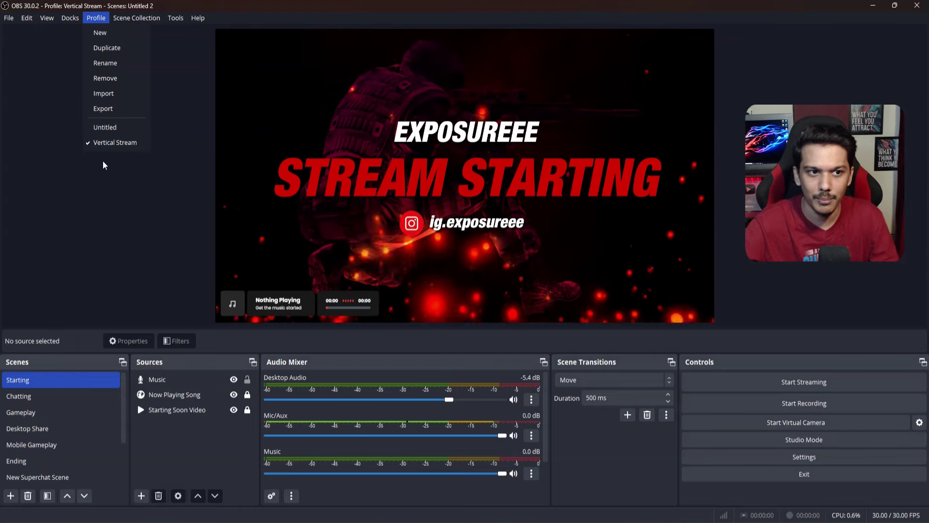
{"action": "left_click", "coordinate": [145, 176]}
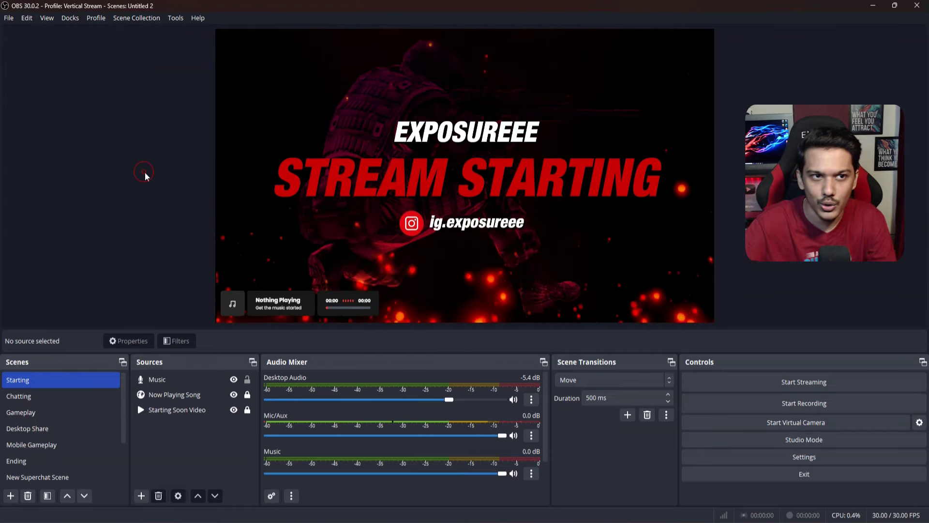
{"action": "left_click", "coordinate": [97, 18]}
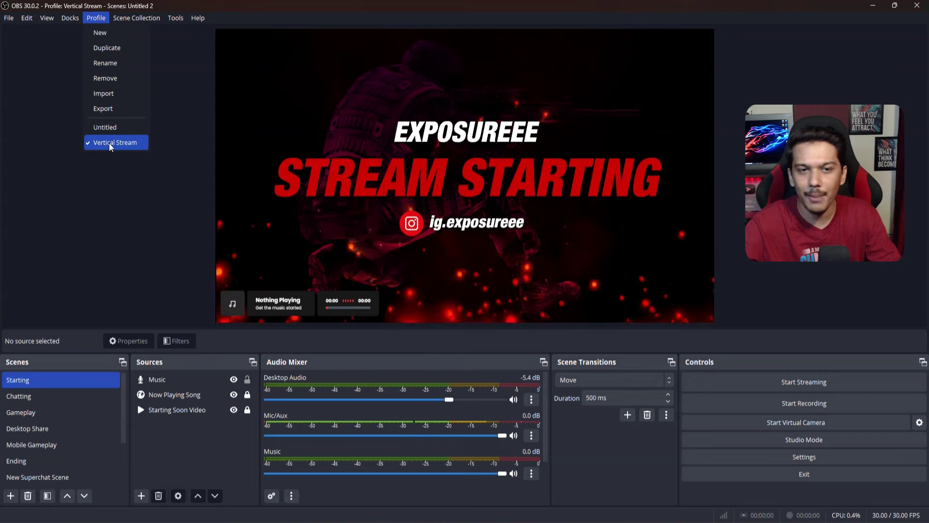
{"action": "left_click", "coordinate": [108, 170]}
Step: Create a new scene collection named Vertical
{"action": "left_click", "coordinate": [141, 18]}
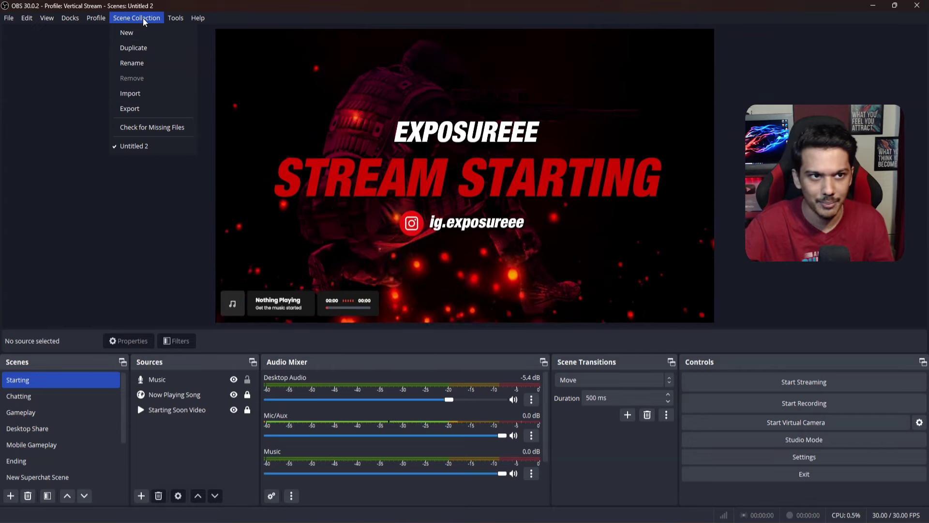
{"action": "left_click", "coordinate": [140, 35]}
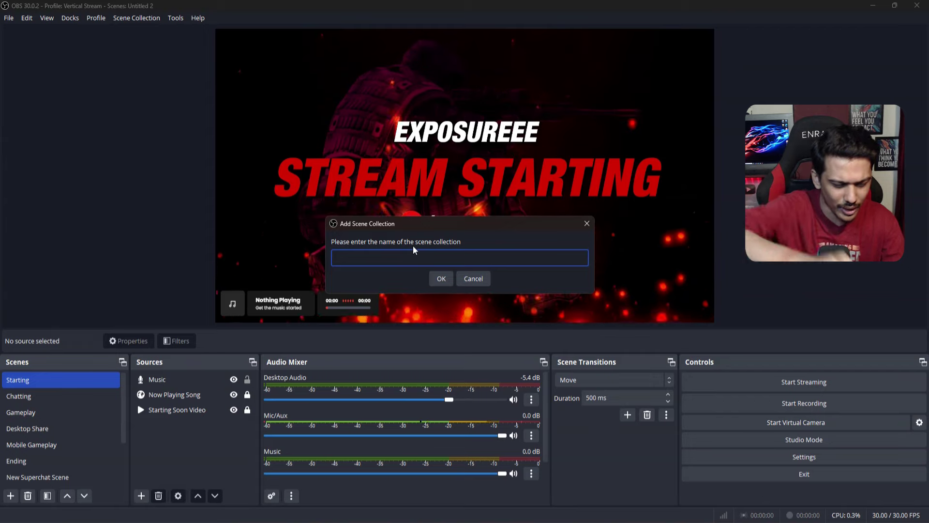
{"action": "type", "text": "Vertica"}
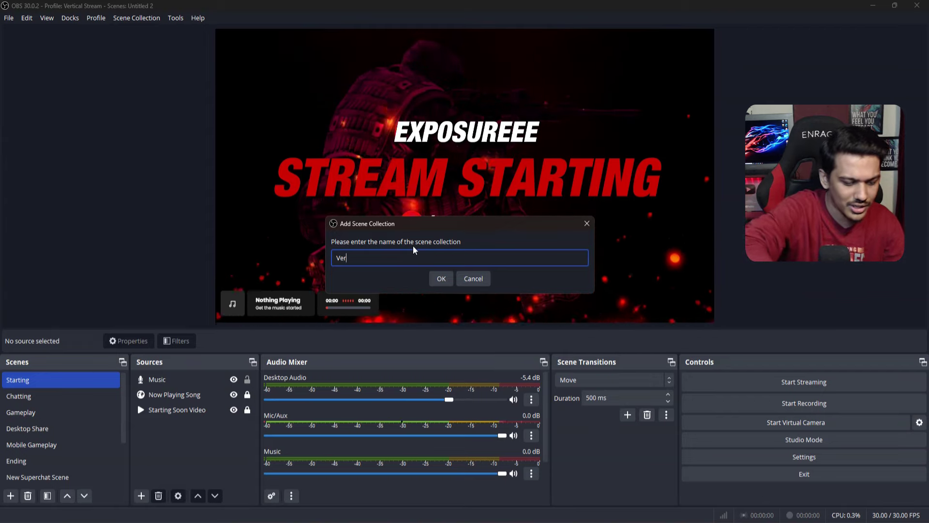
{"action": "type", "text": "l"}
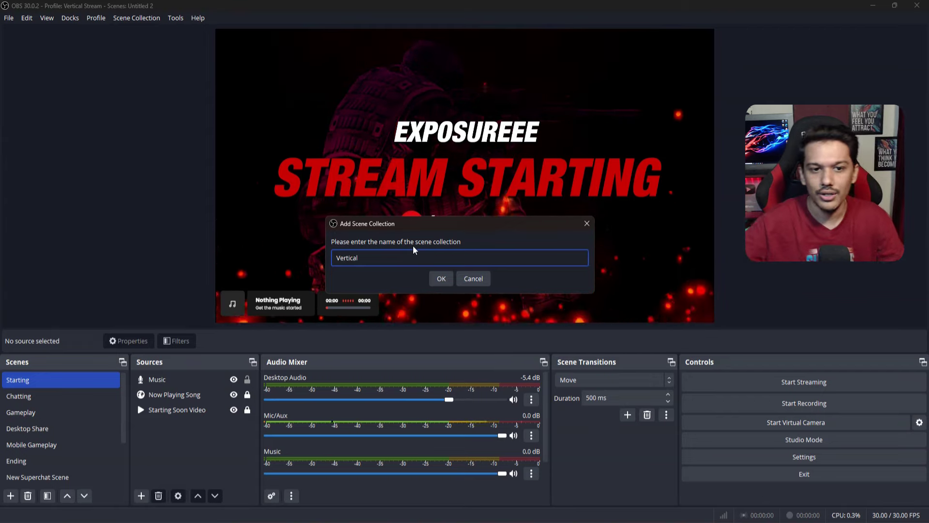
{"action": "left_click", "coordinate": [445, 279]}
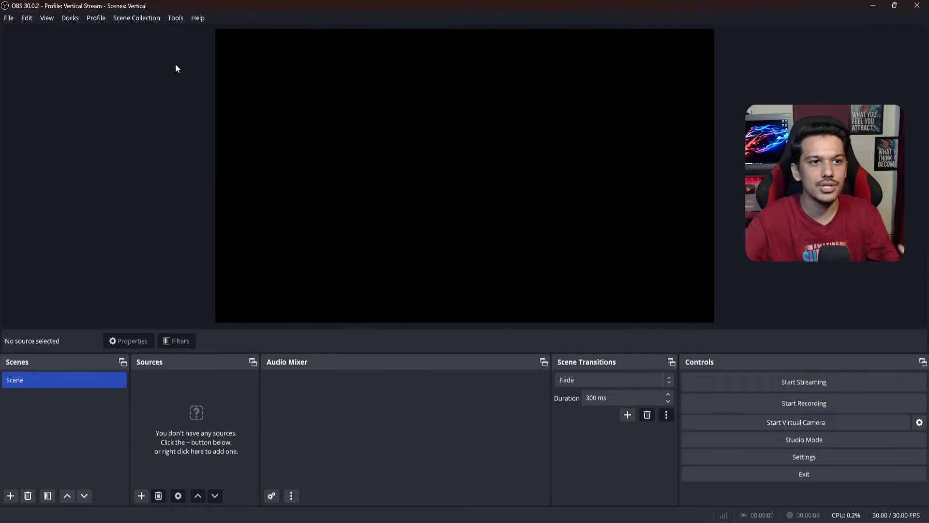
{"action": "left_click", "coordinate": [137, 19]}
{"action": "left_click", "coordinate": [128, 267]}
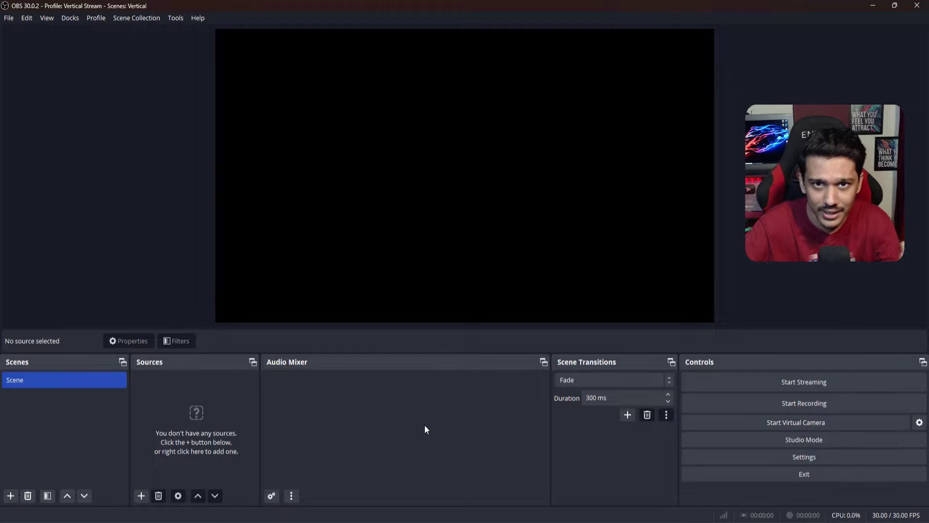
Step: Set the base (canvas) resolution in the video settings to 1080x1920
{"action": "left_click", "coordinate": [792, 461]}
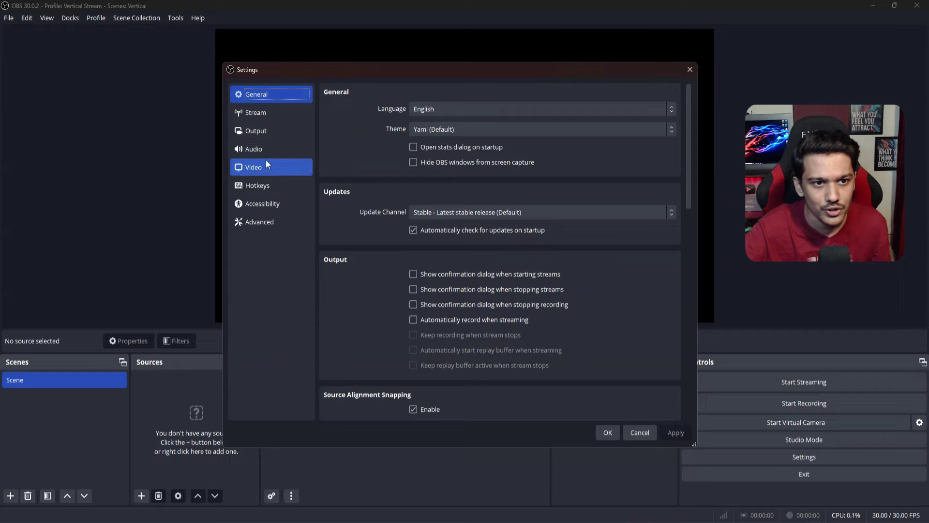
{"action": "left_click", "coordinate": [258, 169]}
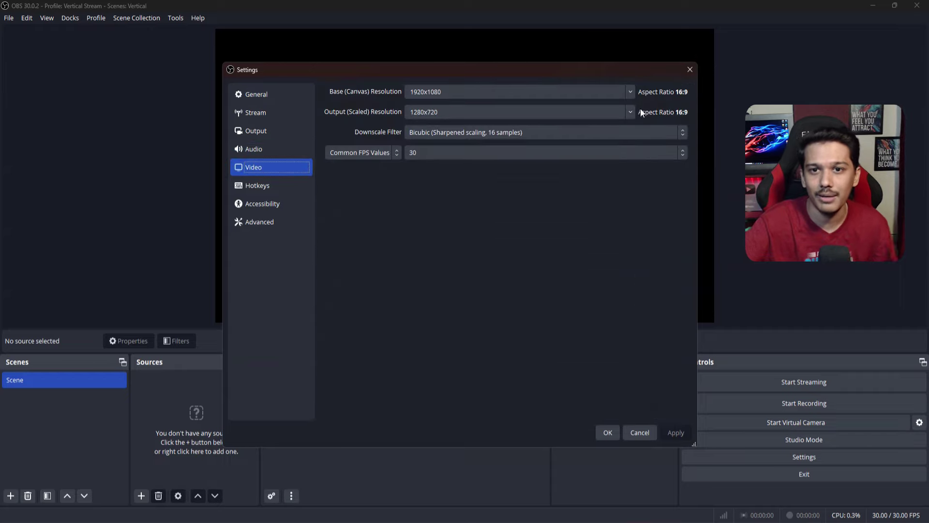
{"action": "left_click_drag", "start_coordinate": [624, 91], "coordinate": [399, 91]}
{"action": "key", "text": "BackSpace"}
{"action": "type", "text": "1080x"}
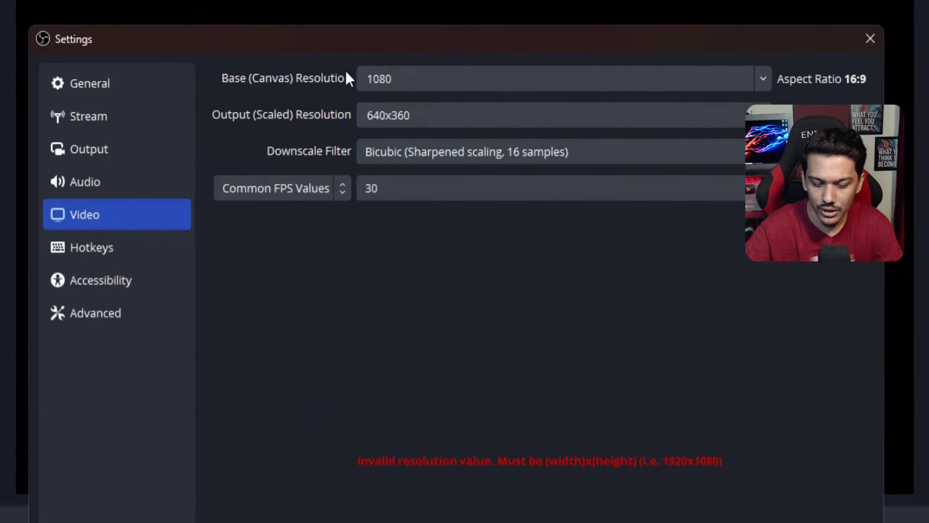
{"action": "type", "text": "1"}
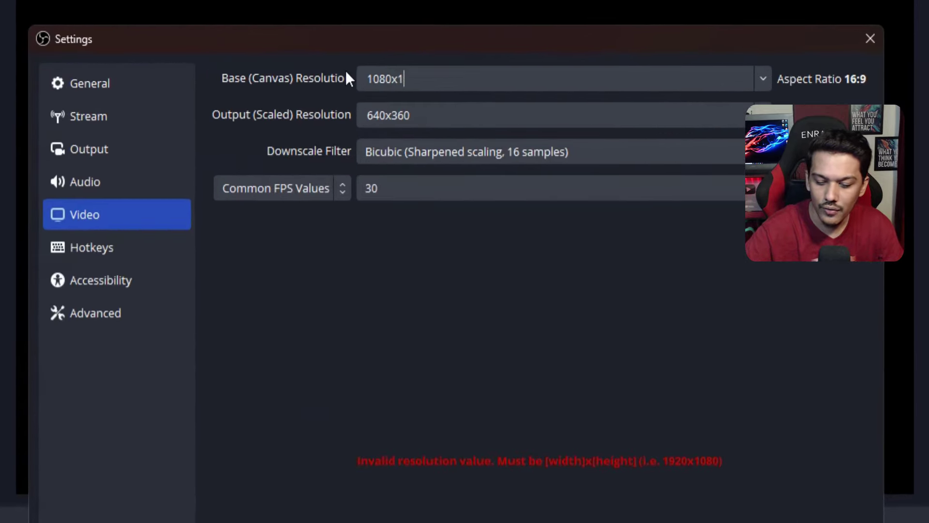
{"action": "type", "text": "920"}
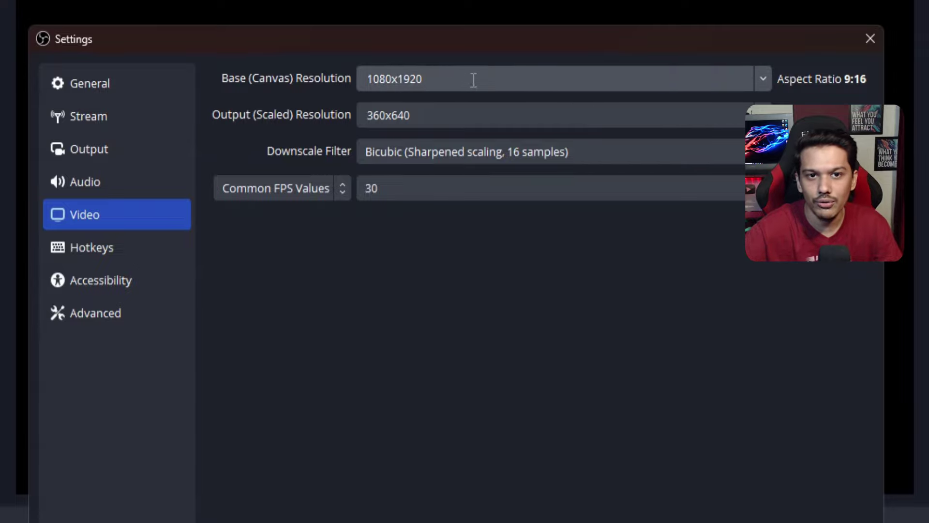
{"action": "left_click_drag", "start_coordinate": [462, 78], "coordinate": [321, 84]}
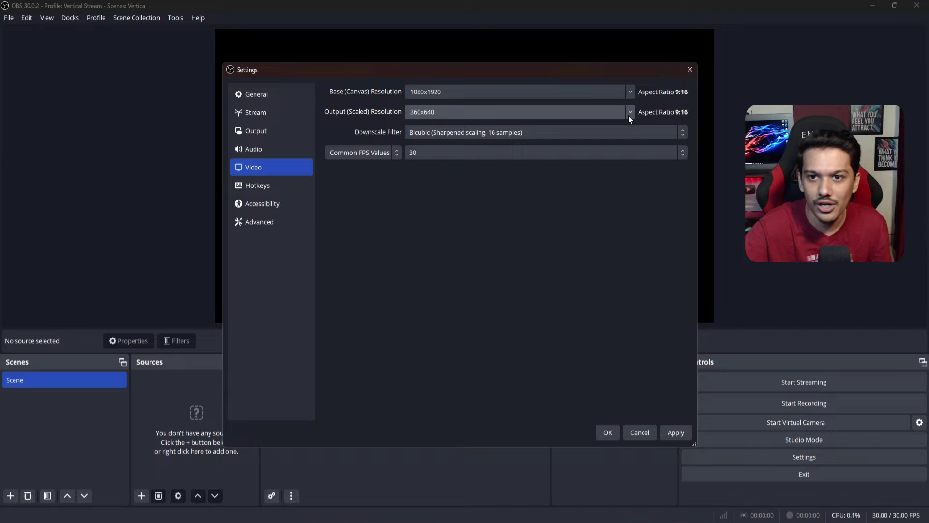
Step: Set the output (scaled) resolution to 1080x1920 and apply the video settings
{"action": "left_click", "coordinate": [628, 112]}
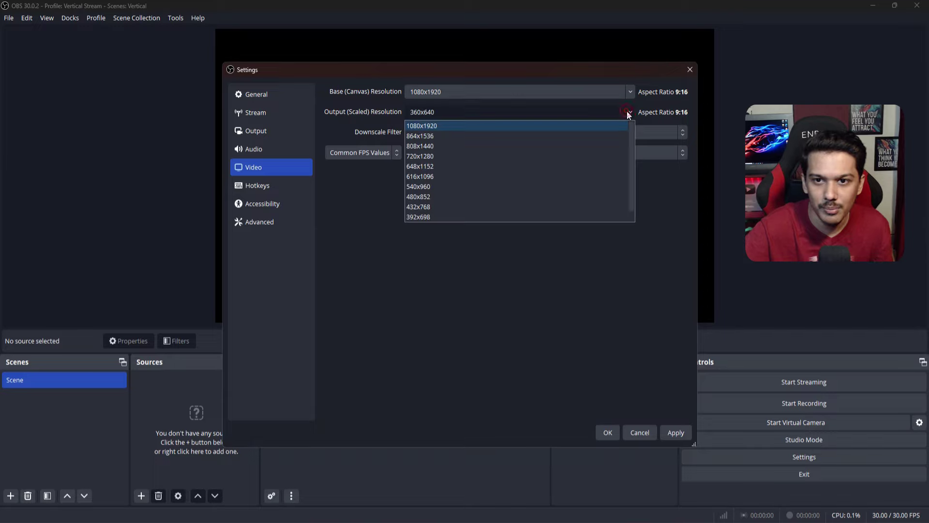
{"action": "left_click", "coordinate": [437, 126]}
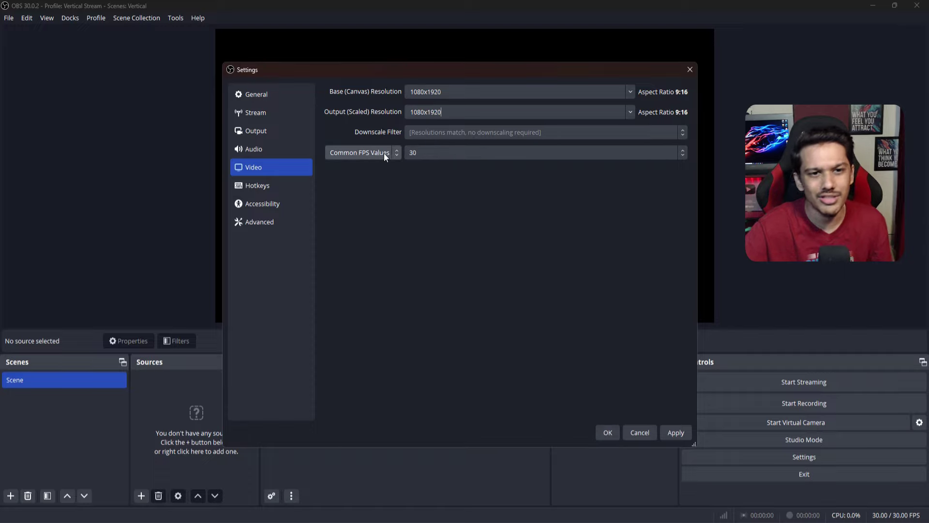
{"action": "left_click", "coordinate": [673, 431]}
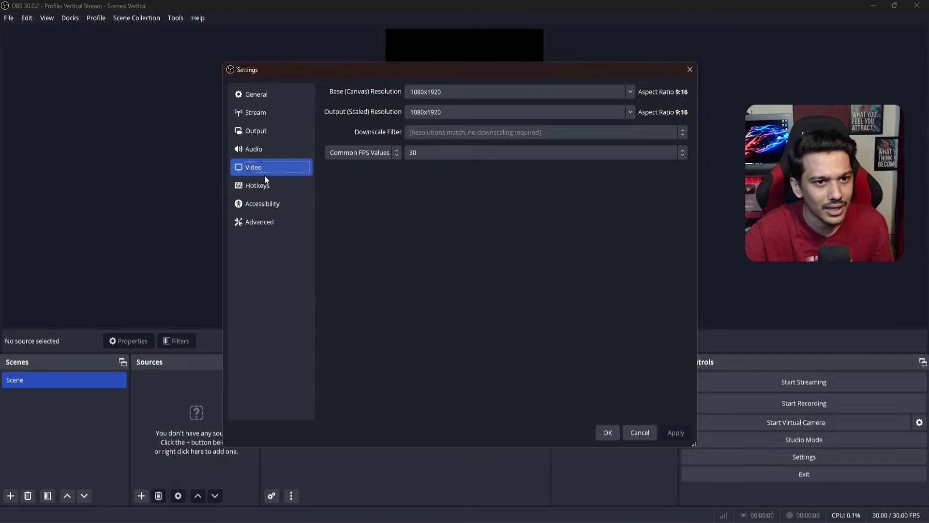
Step: Set the streaming video bitrate to 3000 Kbps in the output settings and apply it
{"action": "left_click", "coordinate": [270, 131]}
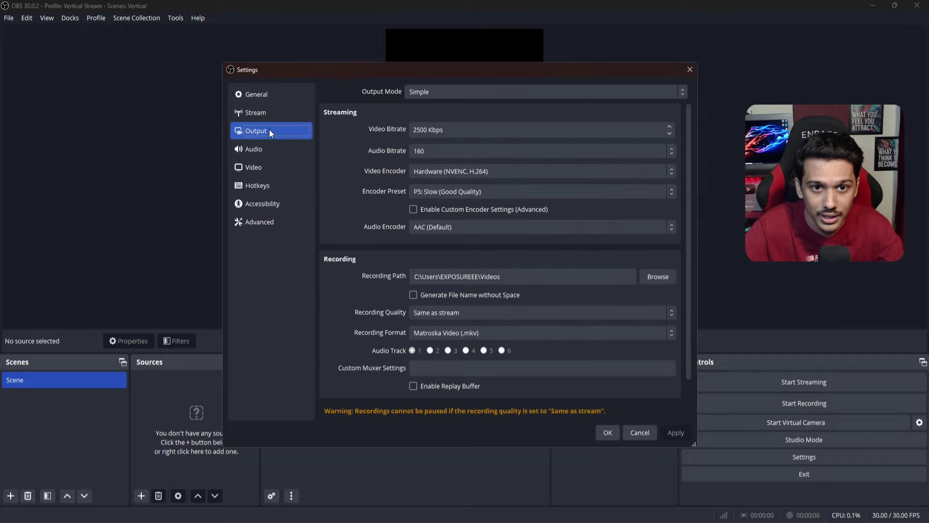
{"action": "double_click", "coordinate": [412, 136]}
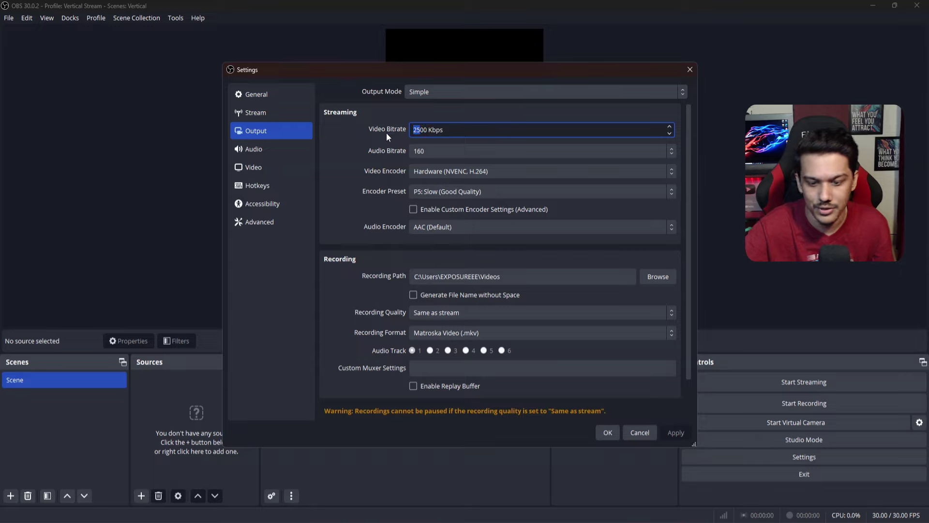
{"action": "type", "text": "30"}
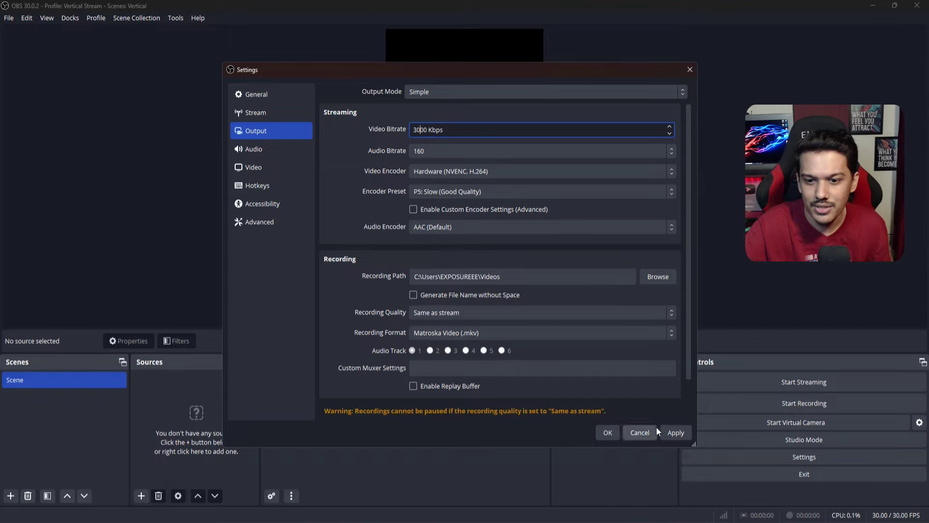
{"action": "left_click", "coordinate": [670, 432]}
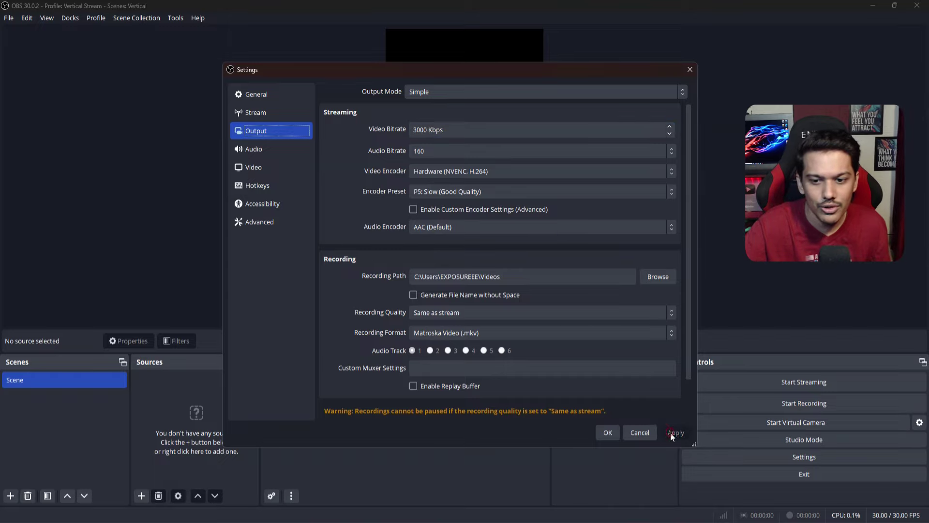
Step: Choose YouTube - RTMPS as the streaming service, connect the YouTube account, and save the settings
{"action": "left_click", "coordinate": [276, 112]}
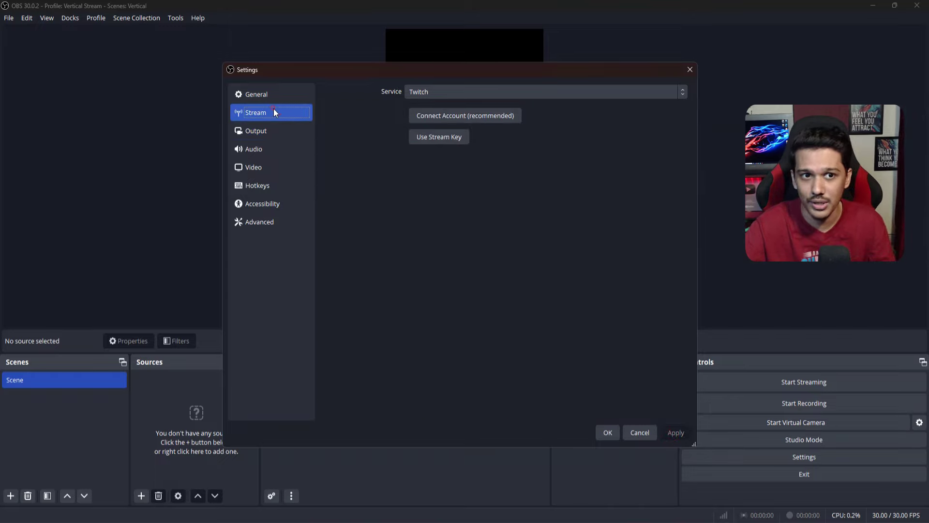
{"action": "left_click", "coordinate": [422, 91]}
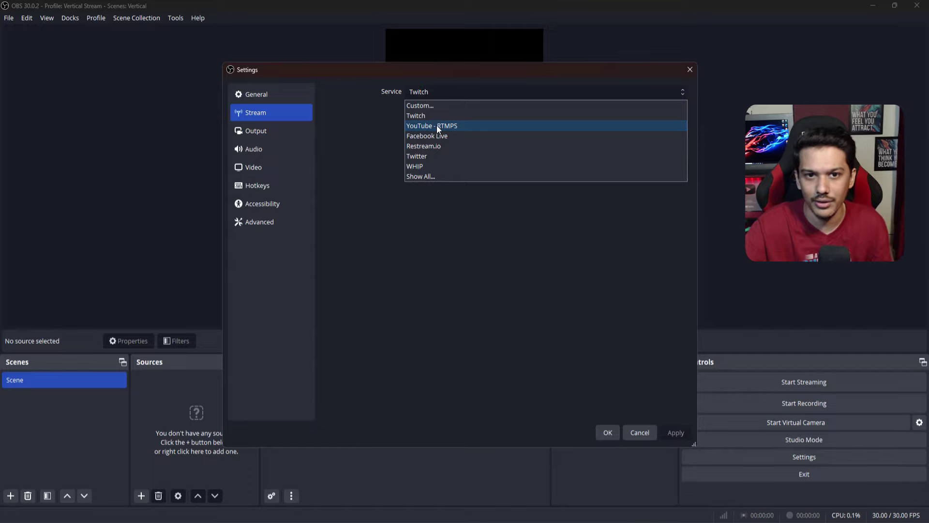
{"action": "left_click", "coordinate": [435, 127]}
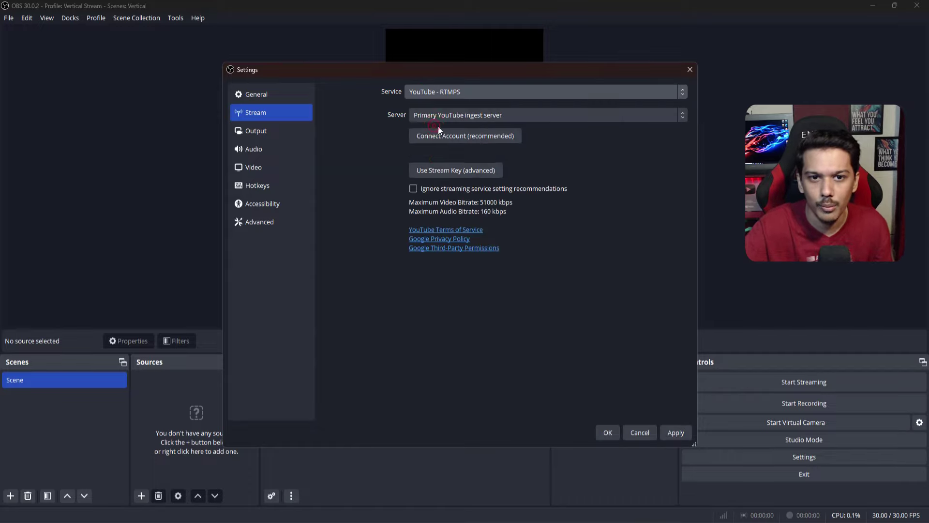
{"action": "left_click", "coordinate": [469, 138]}
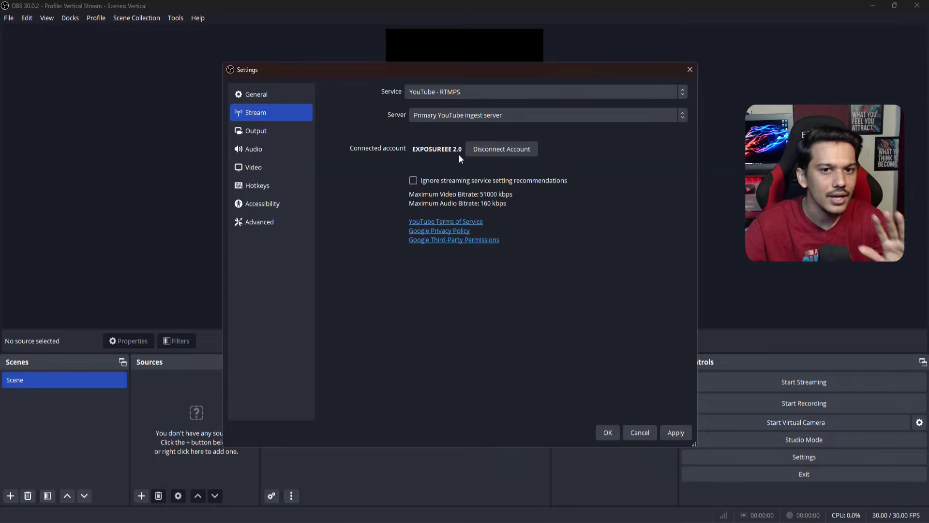
{"action": "left_click", "coordinate": [610, 433]}
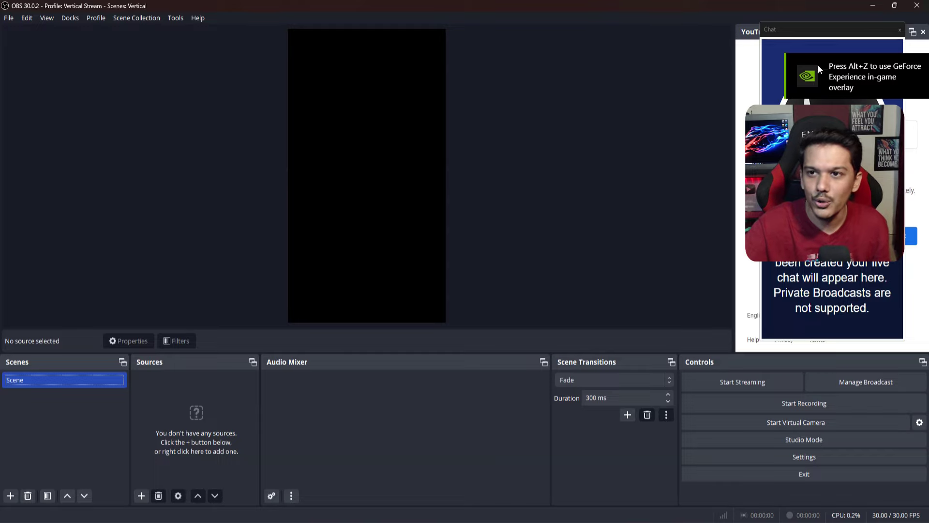
Step: Dock the floating Chat panel beside the preview, opposite the YouTube Live Control Panel, and narrow it slightly
{"action": "left_click_drag", "start_coordinate": [821, 30], "coordinate": [116, 44]}
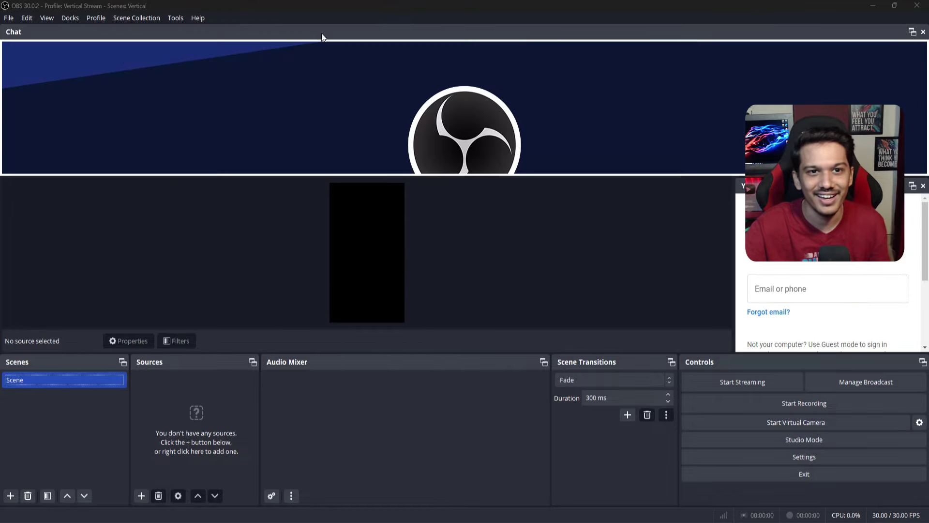
{"action": "left_click_drag", "start_coordinate": [321, 33], "coordinate": [2, 170]}
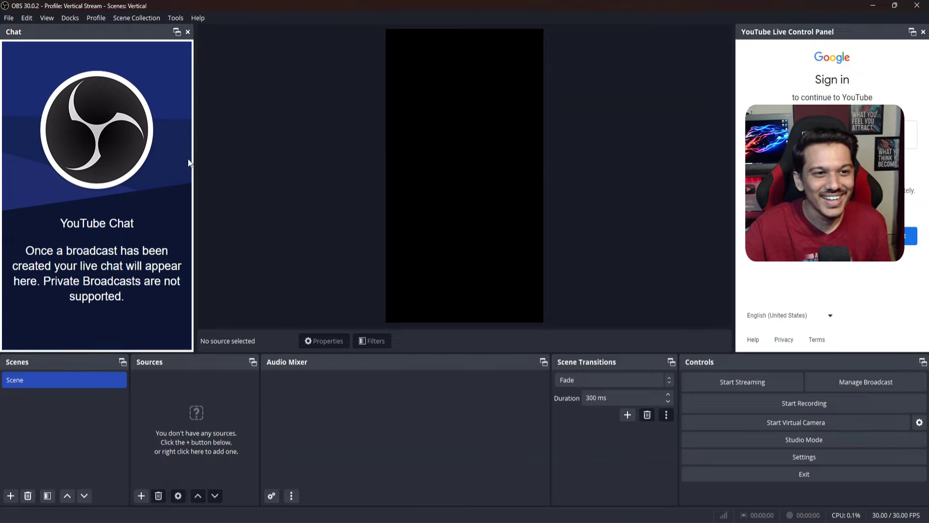
{"action": "left_click_drag", "start_coordinate": [194, 232], "coordinate": [163, 230]}
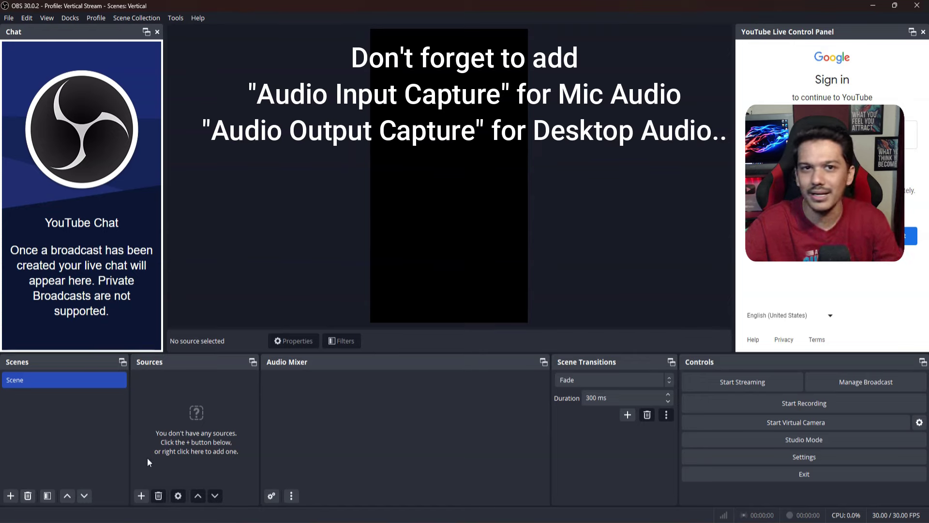
Step: Add a new Video Capture Device source to the scene, using the c922 Pro Stream Webcam as its device
{"action": "left_click", "coordinate": [141, 495]}
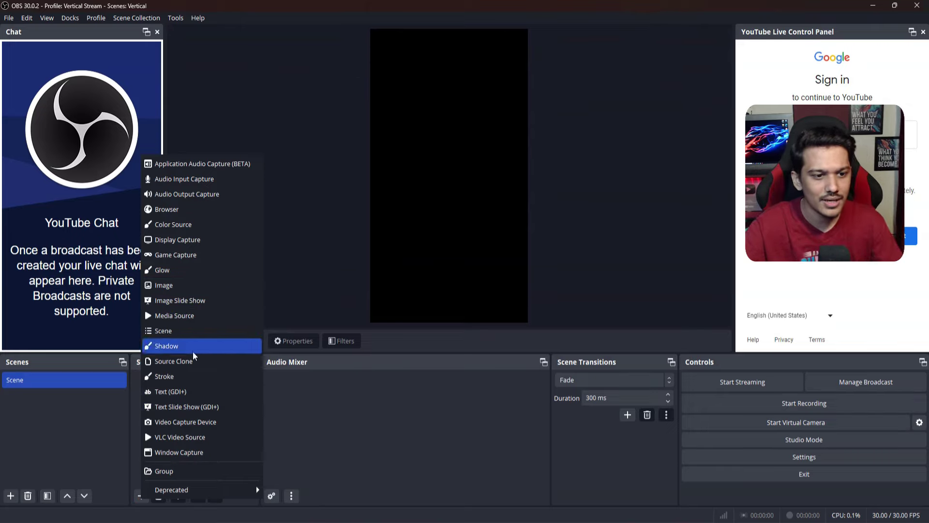
{"action": "left_click", "coordinate": [188, 422]}
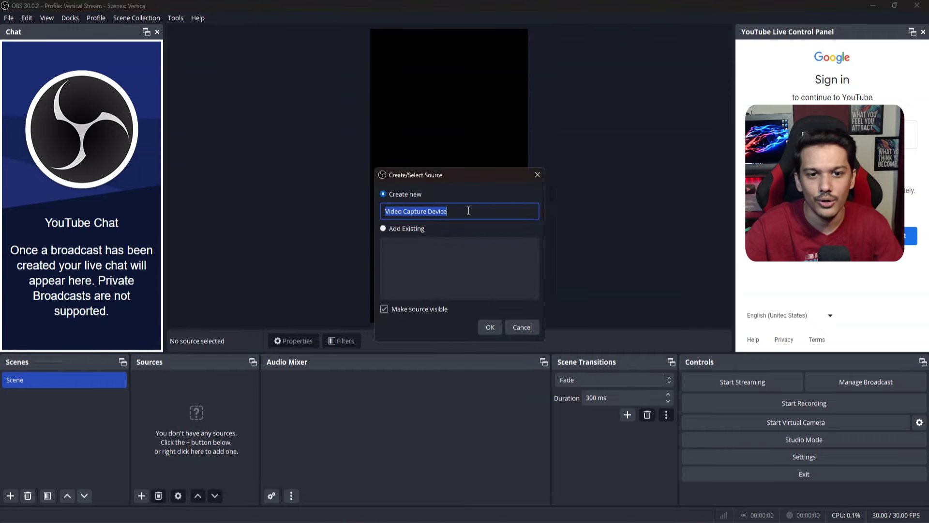
{"action": "left_click", "coordinate": [491, 325]}
{"action": "left_click", "coordinate": [436, 267]}
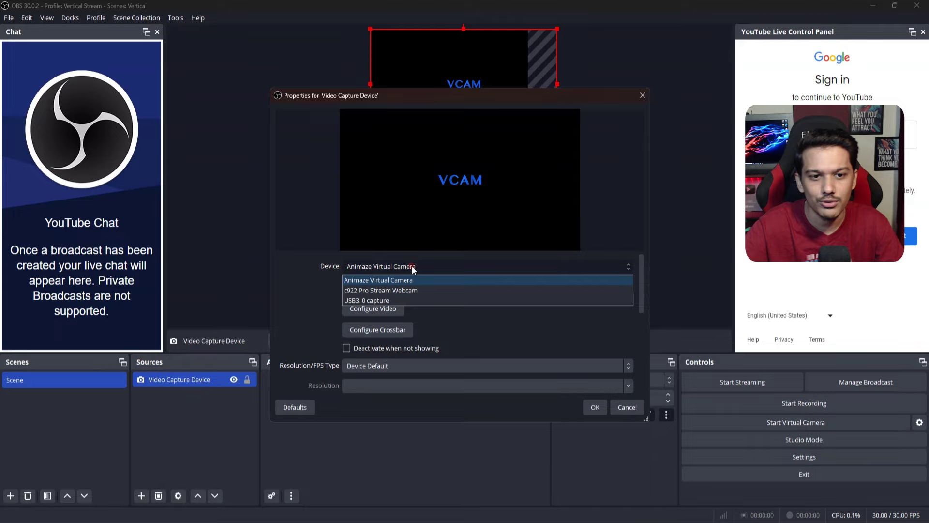
{"action": "left_click", "coordinate": [385, 292]}
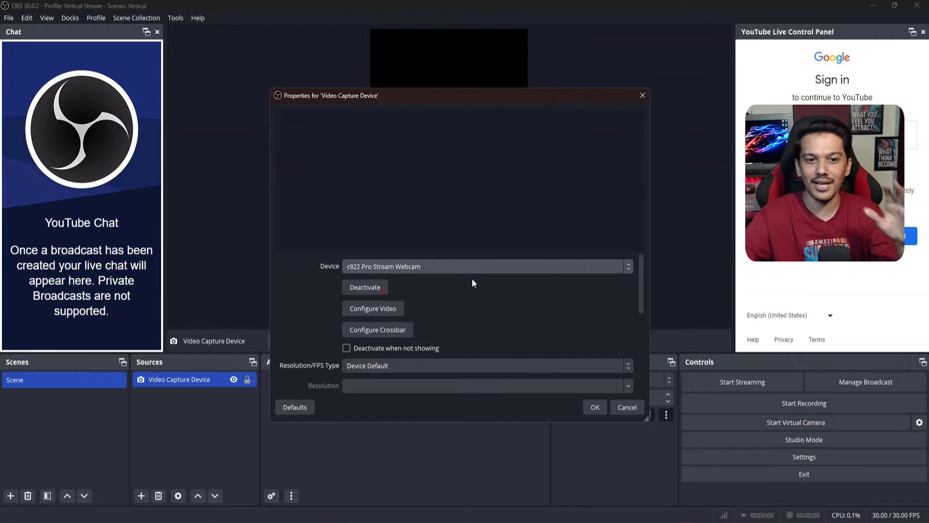
{"action": "left_click", "coordinate": [596, 407]}
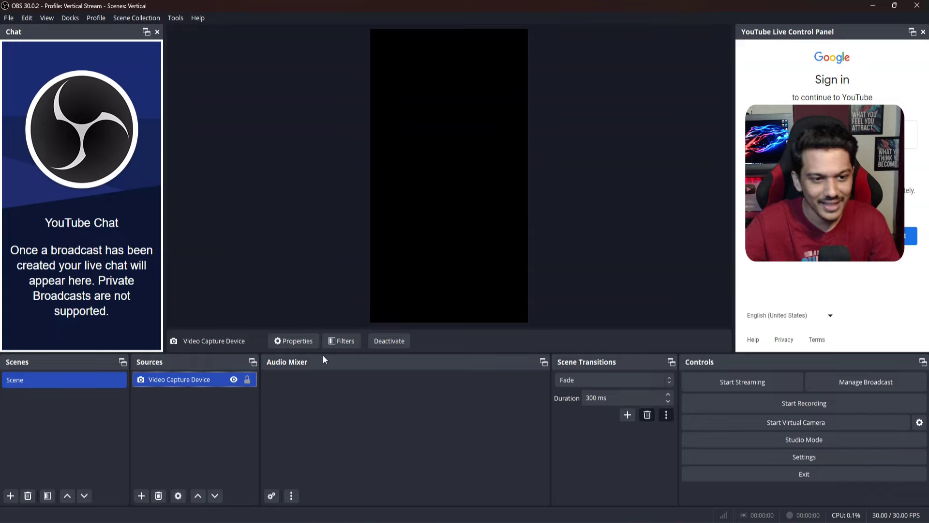
{"action": "left_click", "coordinate": [213, 413]}
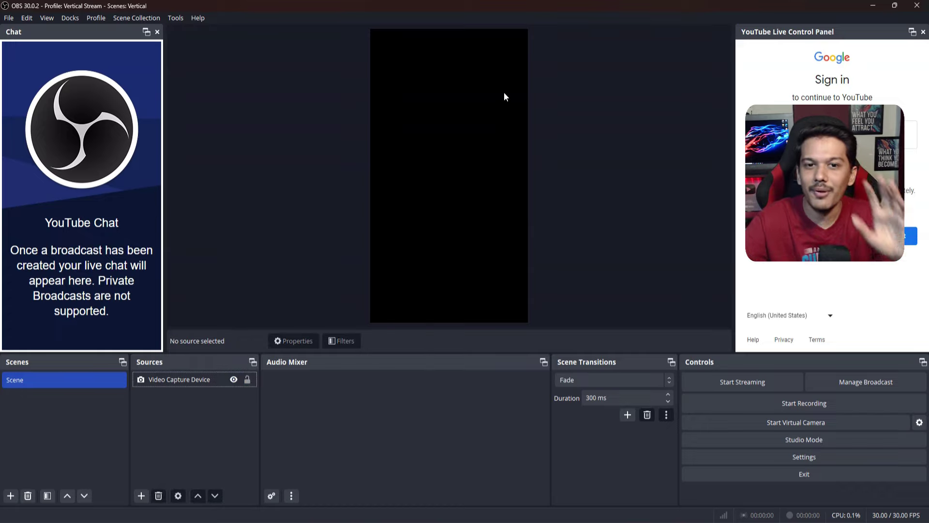
{"action": "left_click", "coordinate": [142, 495]}
{"action": "left_click", "coordinate": [364, 433]}
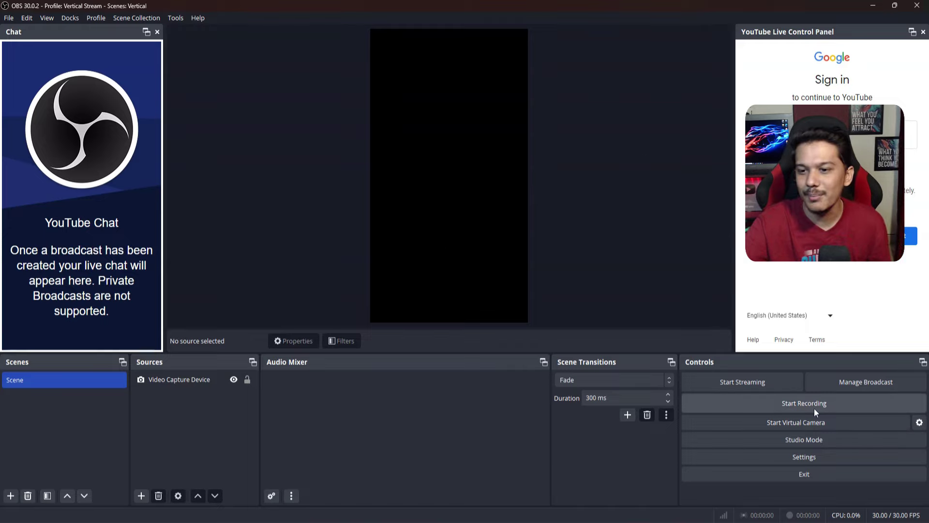
Step: Review the new YouTube broadcast's title, description and privacy options, mark it as not made for kids, and close the setup without creating the broadcast
{"action": "left_click", "coordinate": [835, 385]}
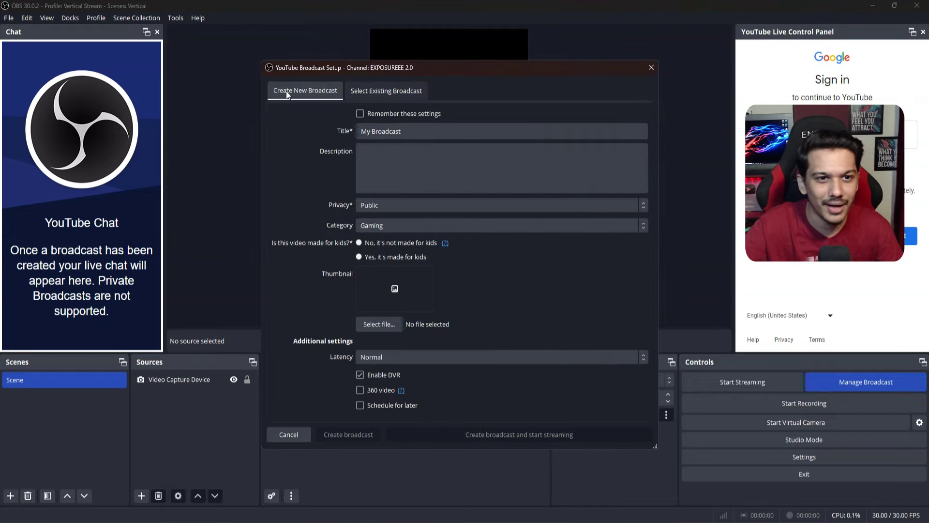
{"action": "left_click_drag", "start_coordinate": [419, 130], "coordinate": [332, 131]}
{"action": "left_click", "coordinate": [408, 163]}
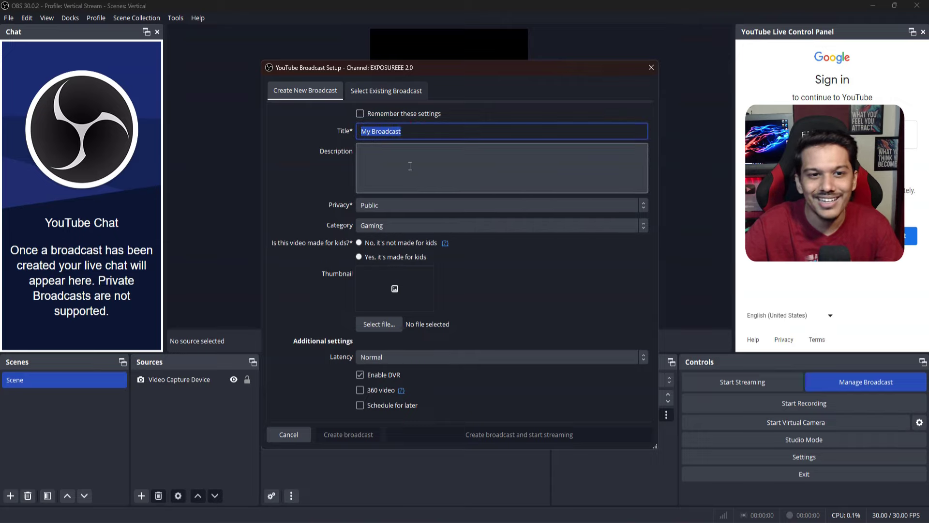
{"action": "left_click", "coordinate": [401, 205]}
{"action": "left_click", "coordinate": [307, 211]}
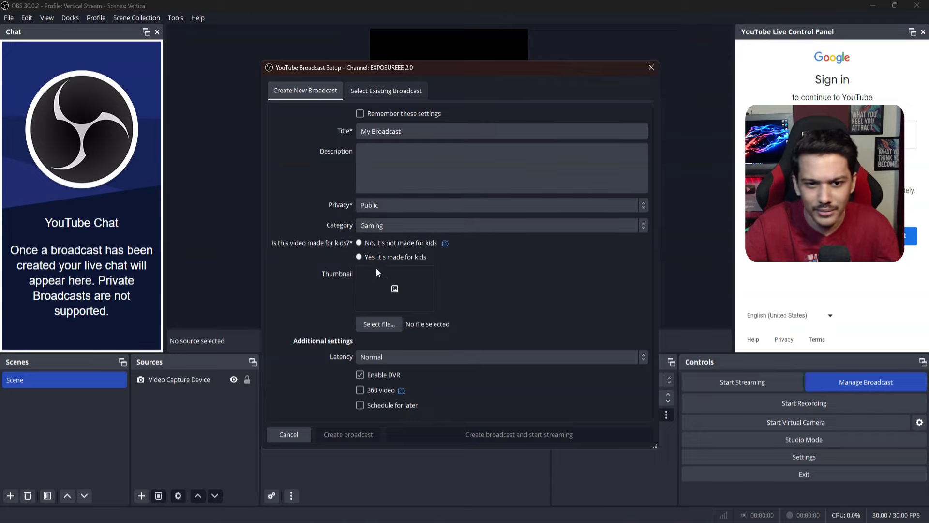
{"action": "left_click", "coordinate": [360, 243]}
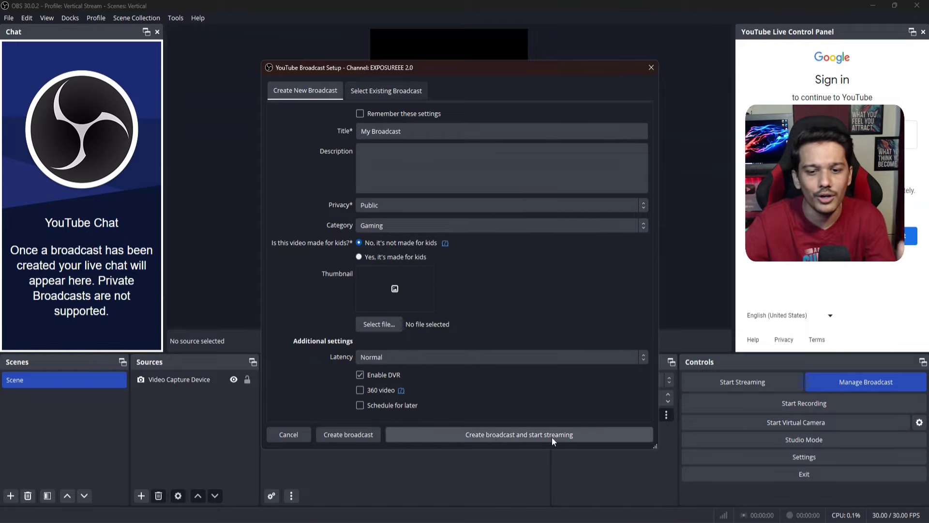
{"action": "left_click", "coordinate": [651, 66]}
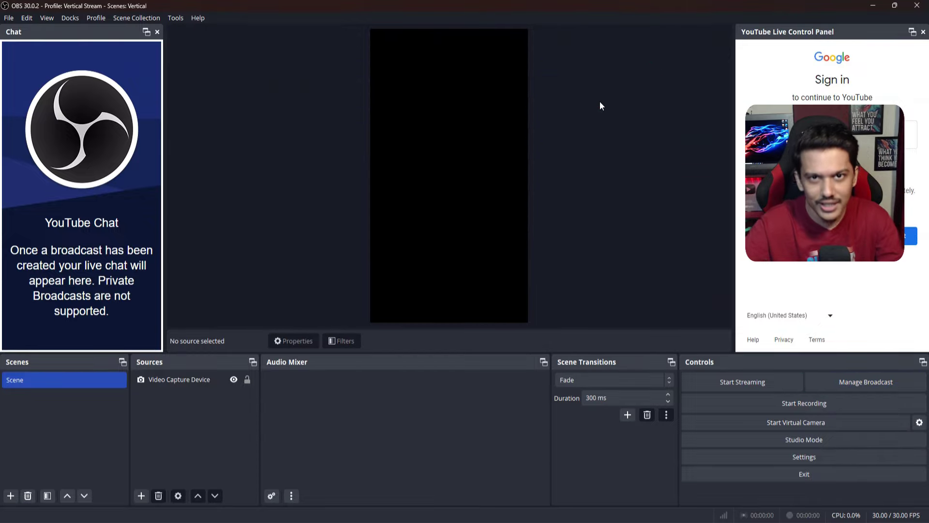